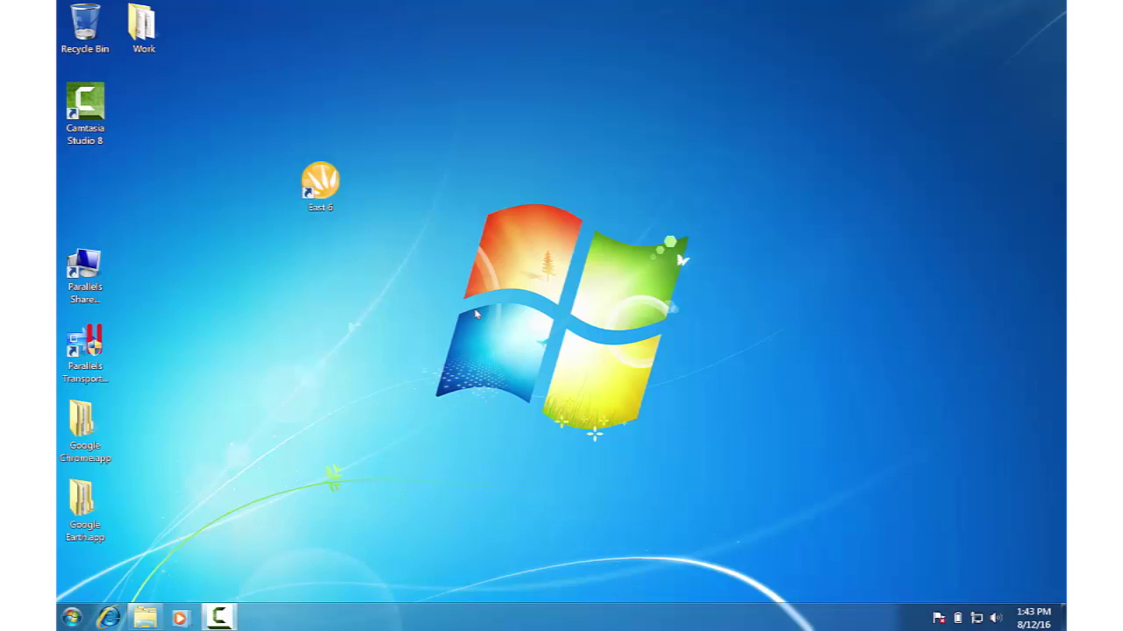
Step: Launch East 6 and let its log list the licensed packages such as ADAPT and SURVADAPT
double_click(327, 189)
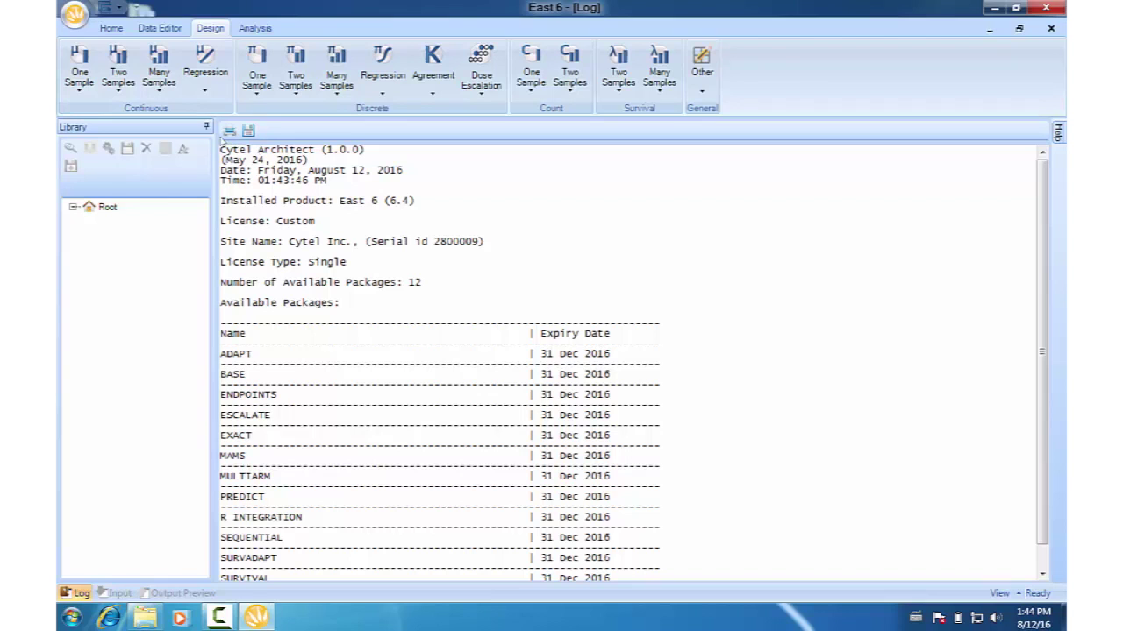
click(126, 91)
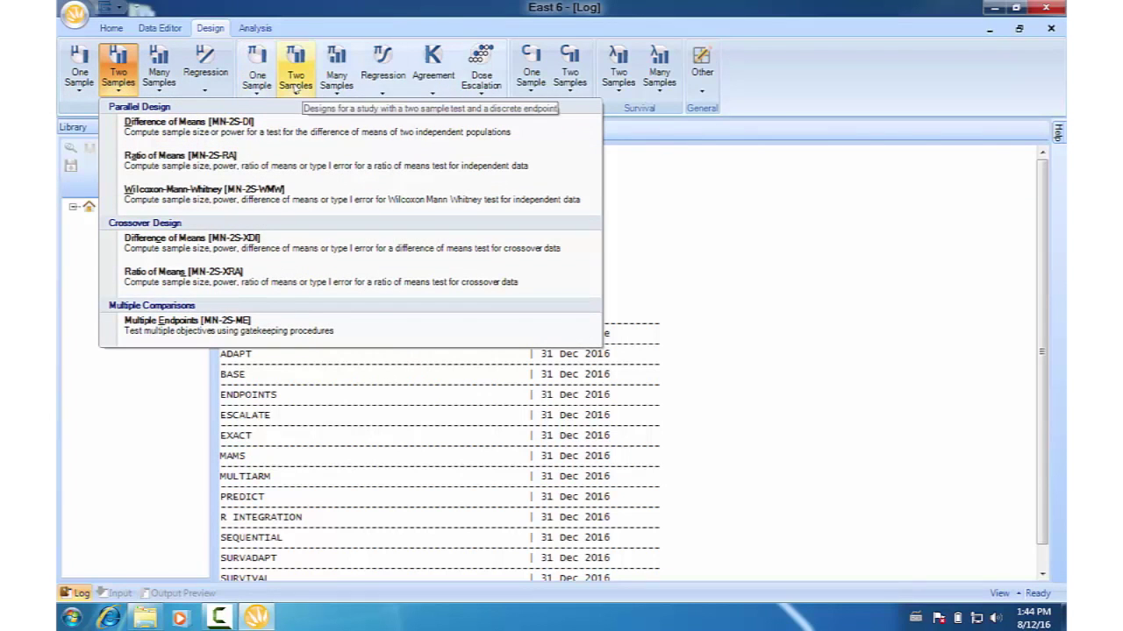
click(297, 89)
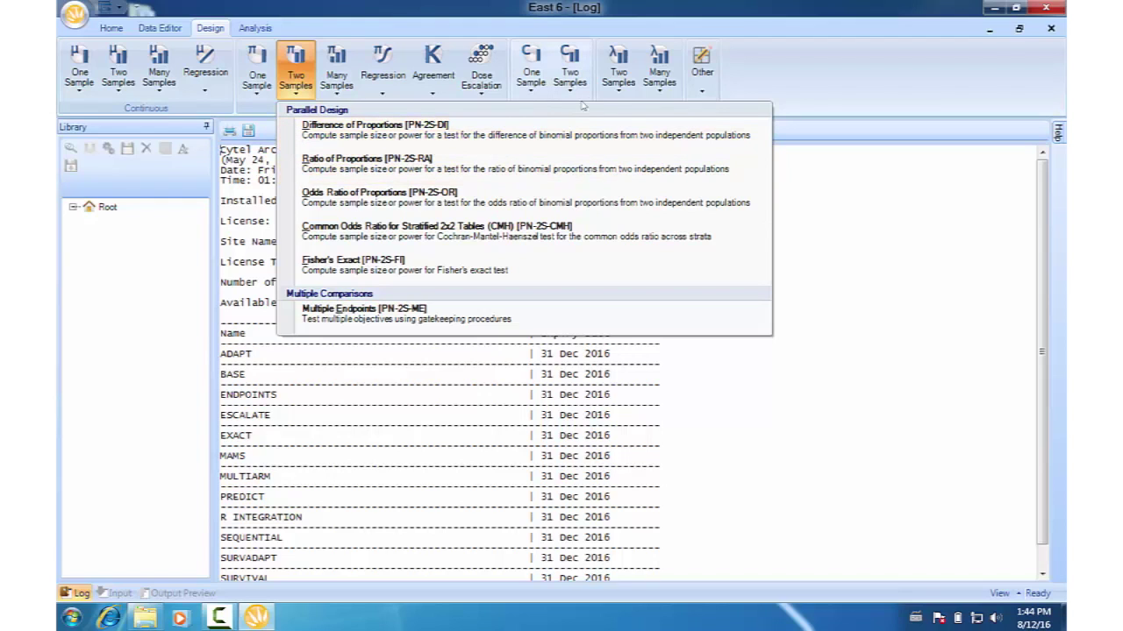
click(618, 88)
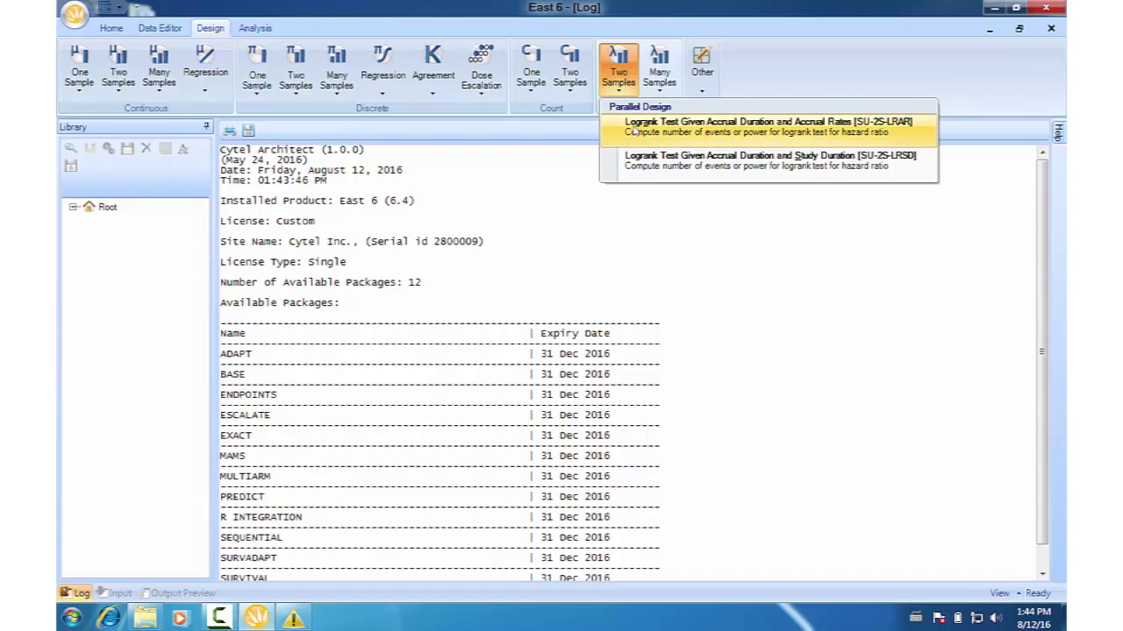
click(618, 221)
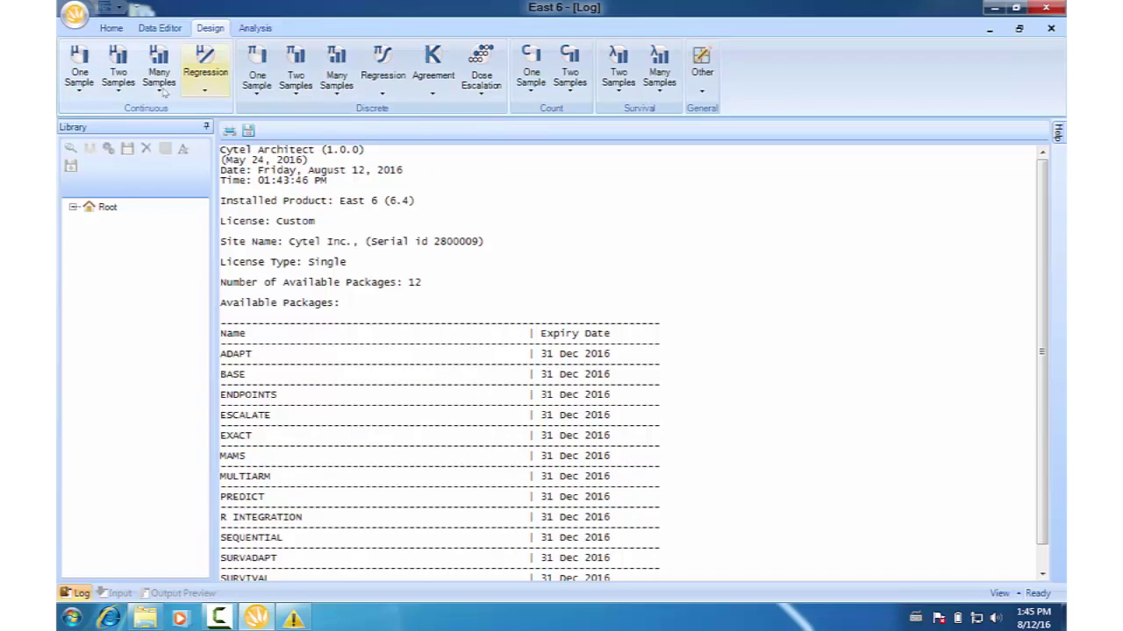
Step: Create a 3-look two-sample difference-of-means design showing Lan-DeMets boundaries 3.710, 2.511, 1.993
click(119, 84)
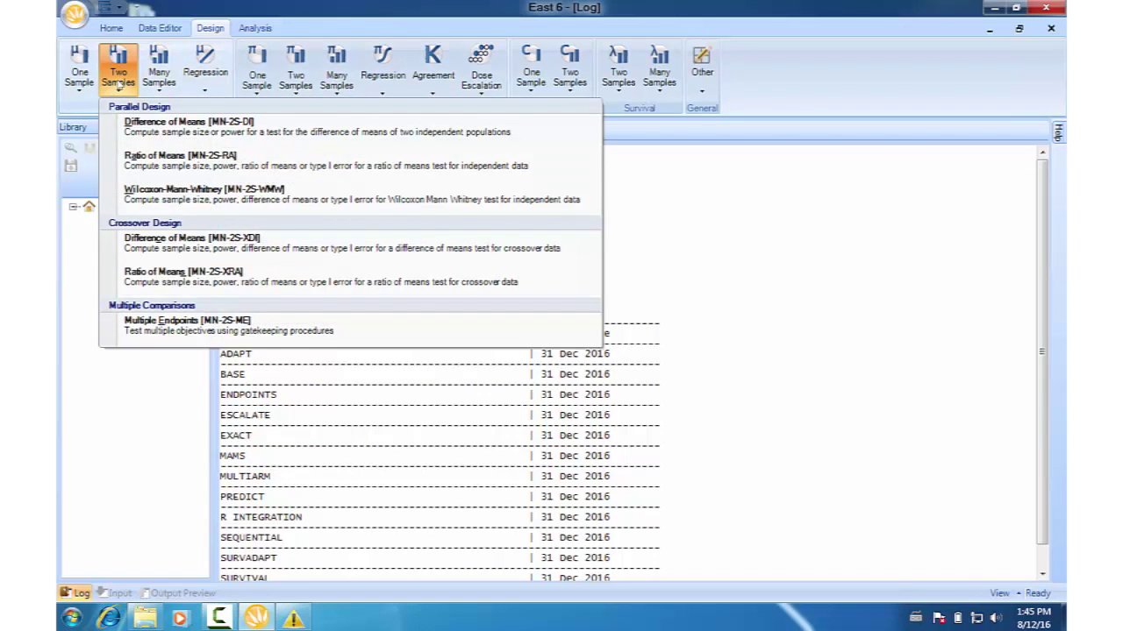
click(170, 134)
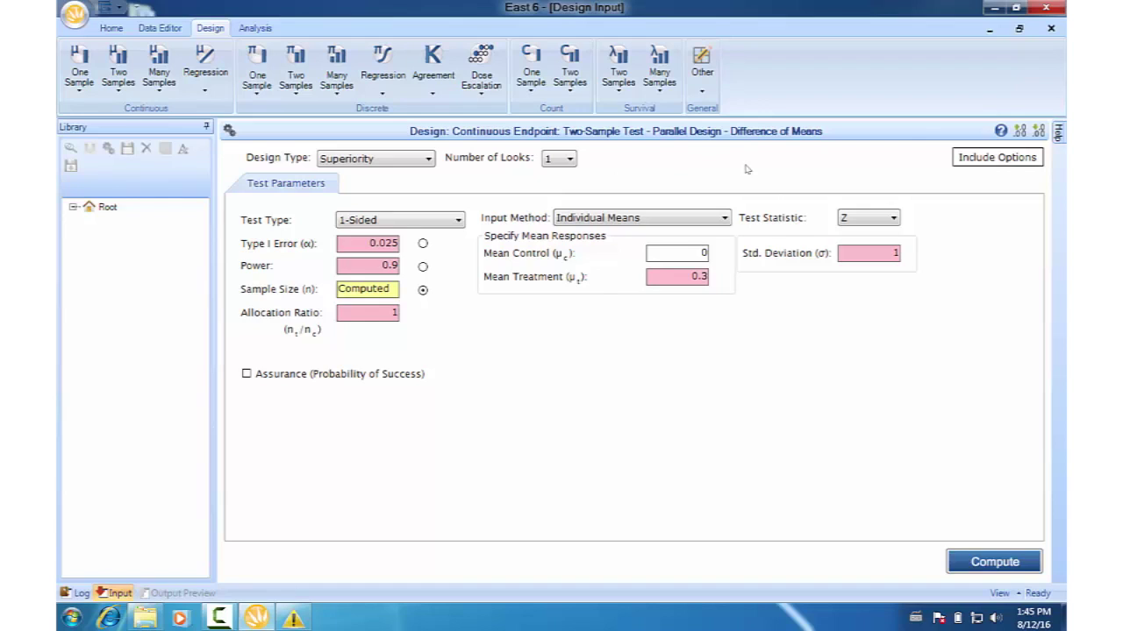
click(570, 160)
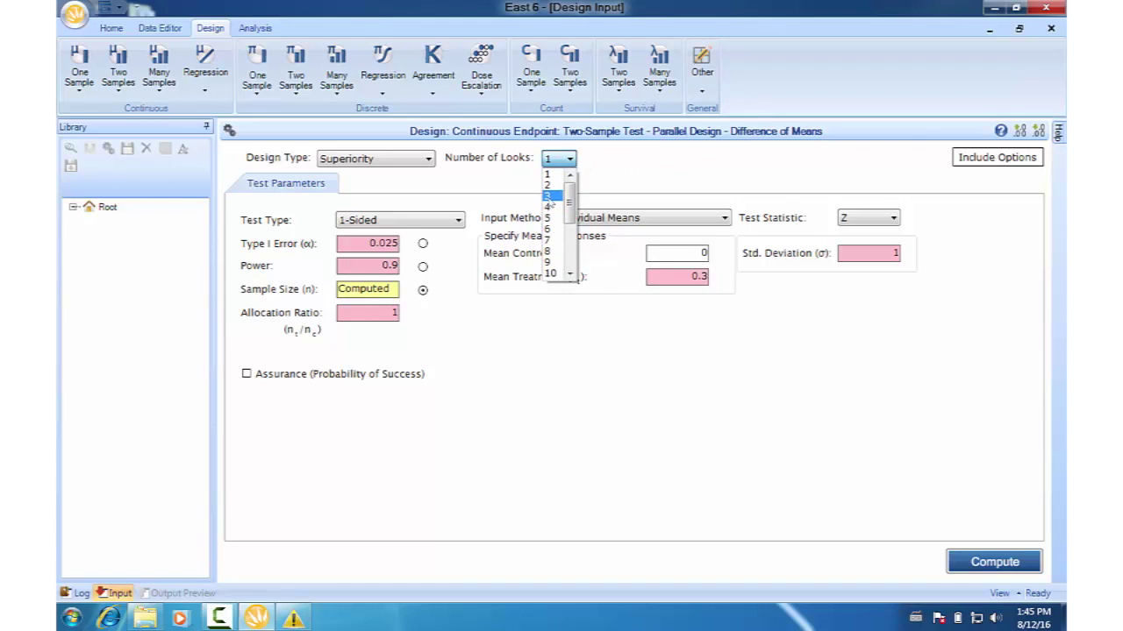
click(549, 195)
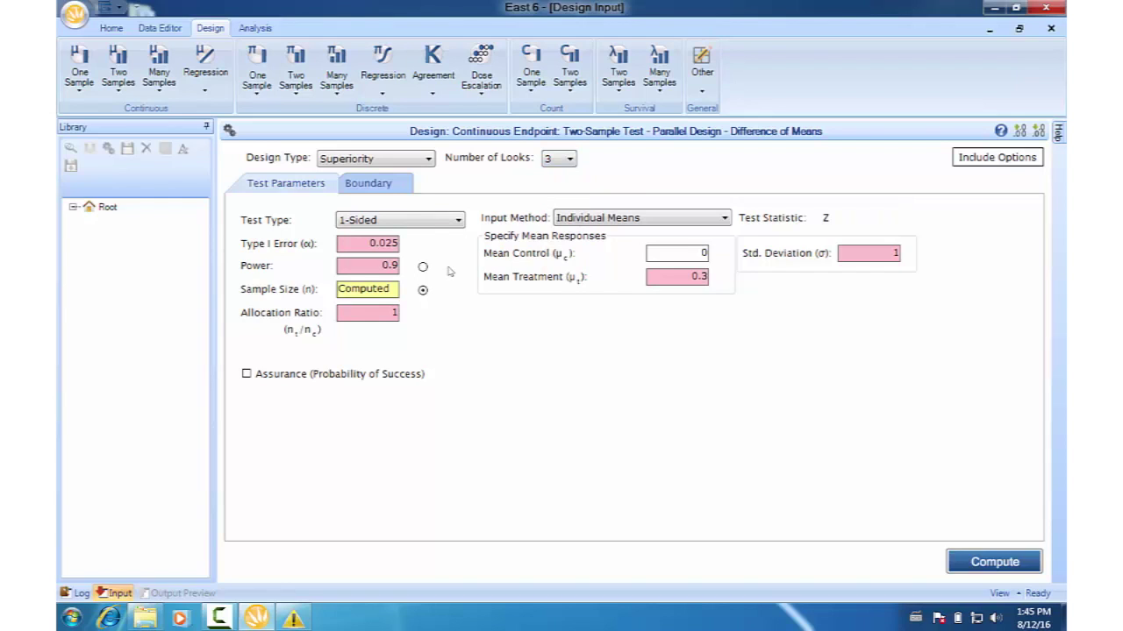
click(391, 186)
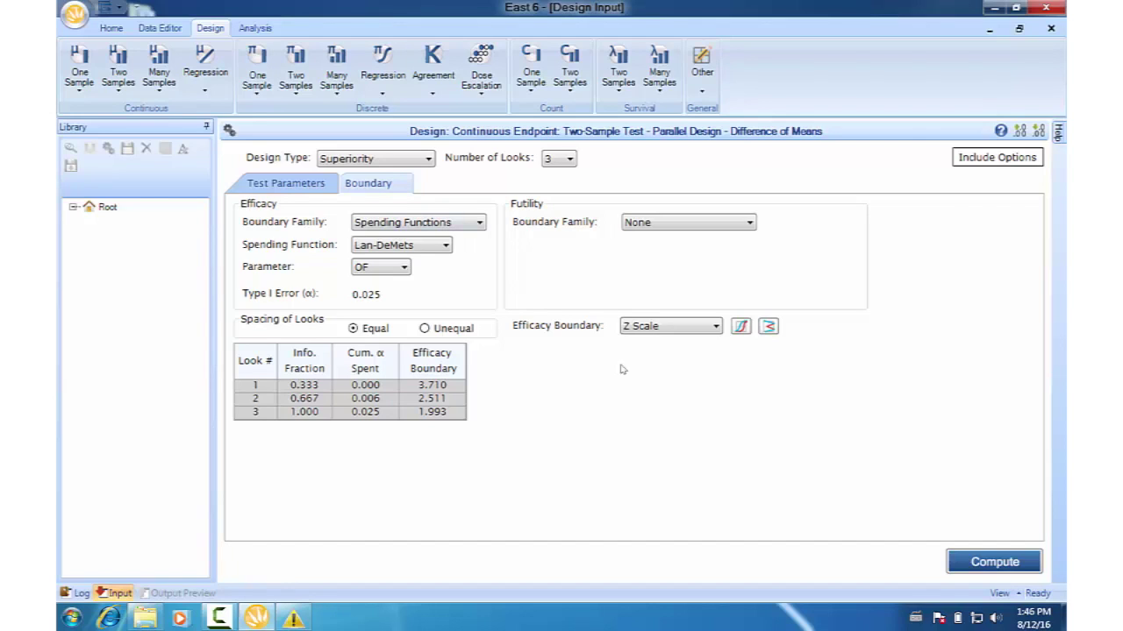
Step: Compute Des1 (473 subjects), save it to the workbook, and view its details report
click(980, 562)
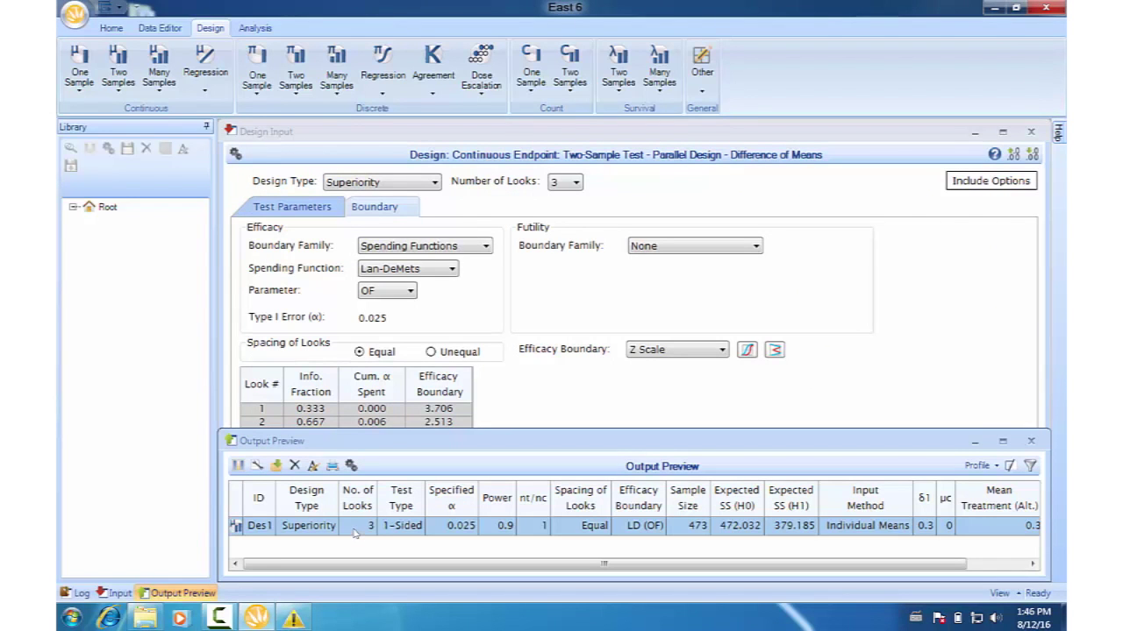
click(276, 466)
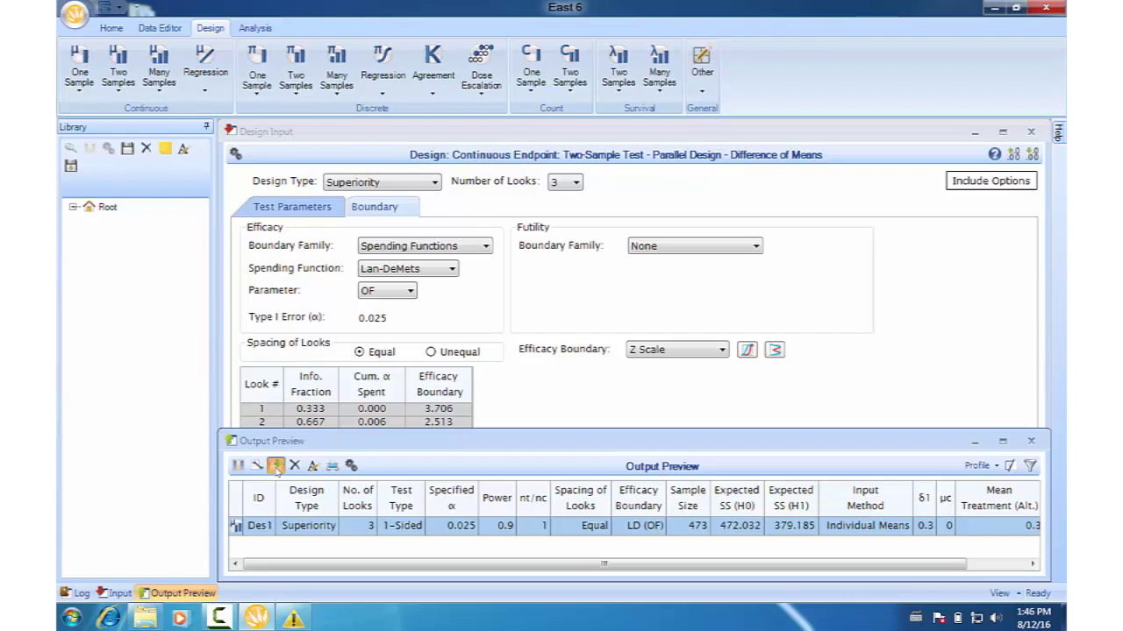
right_click(294, 525)
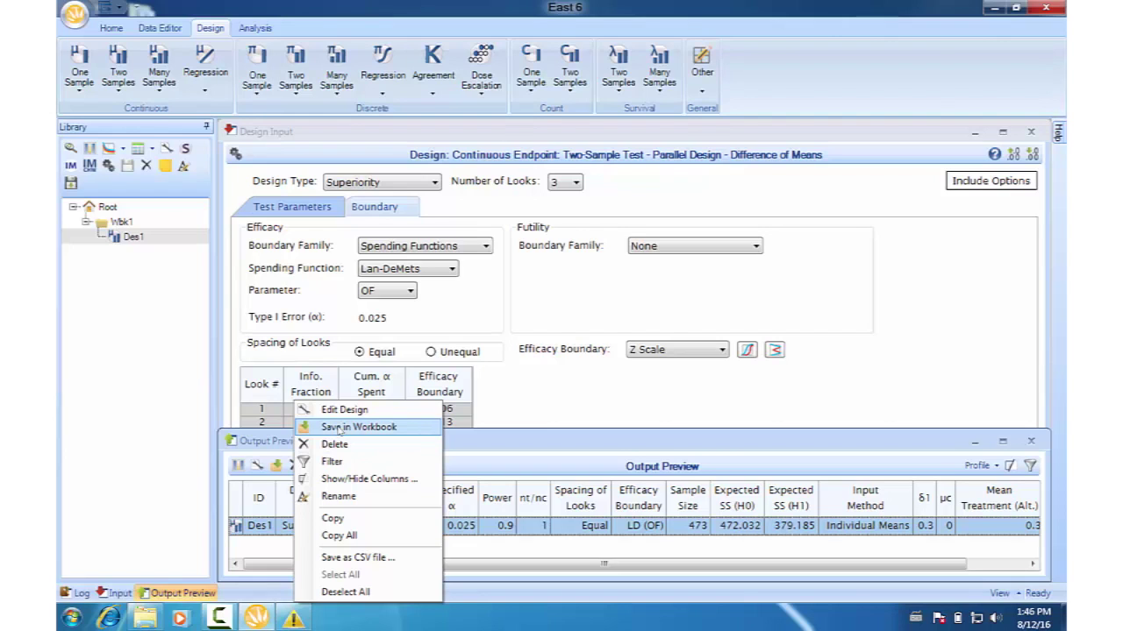
click(178, 411)
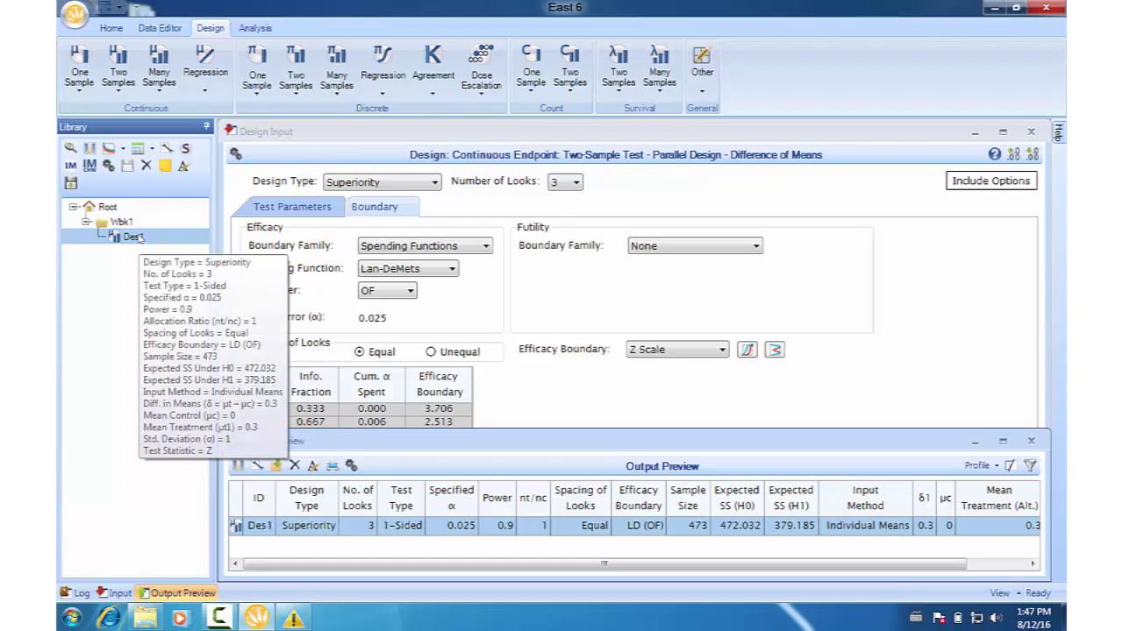
double_click(139, 237)
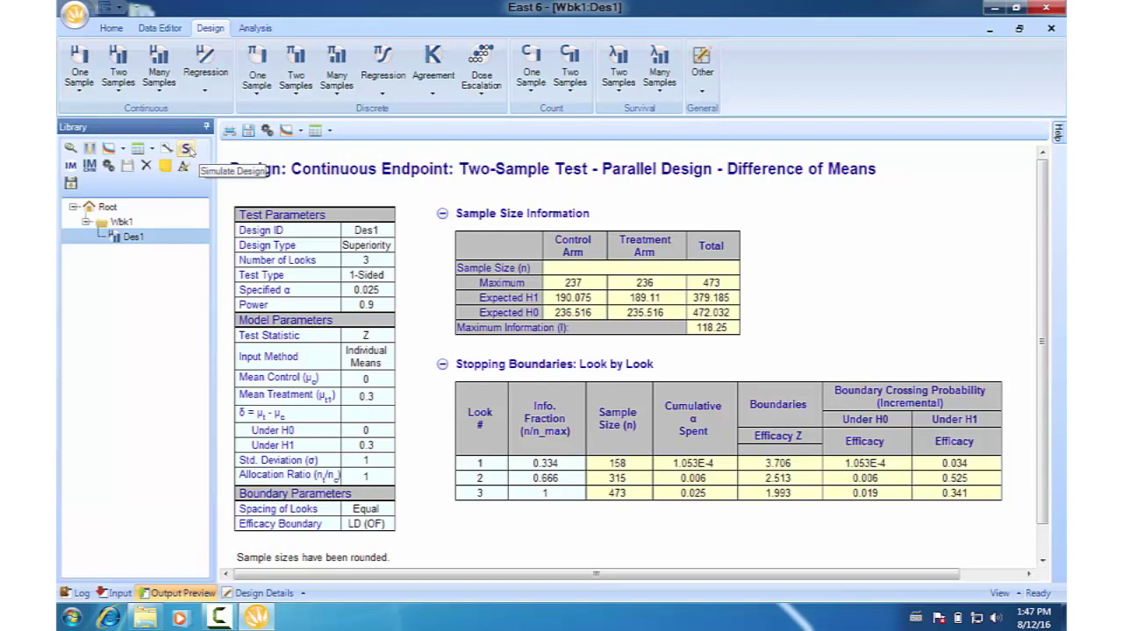
Step: Start a simulation of Des1 with the treatment mean set to 0.25
click(187, 150)
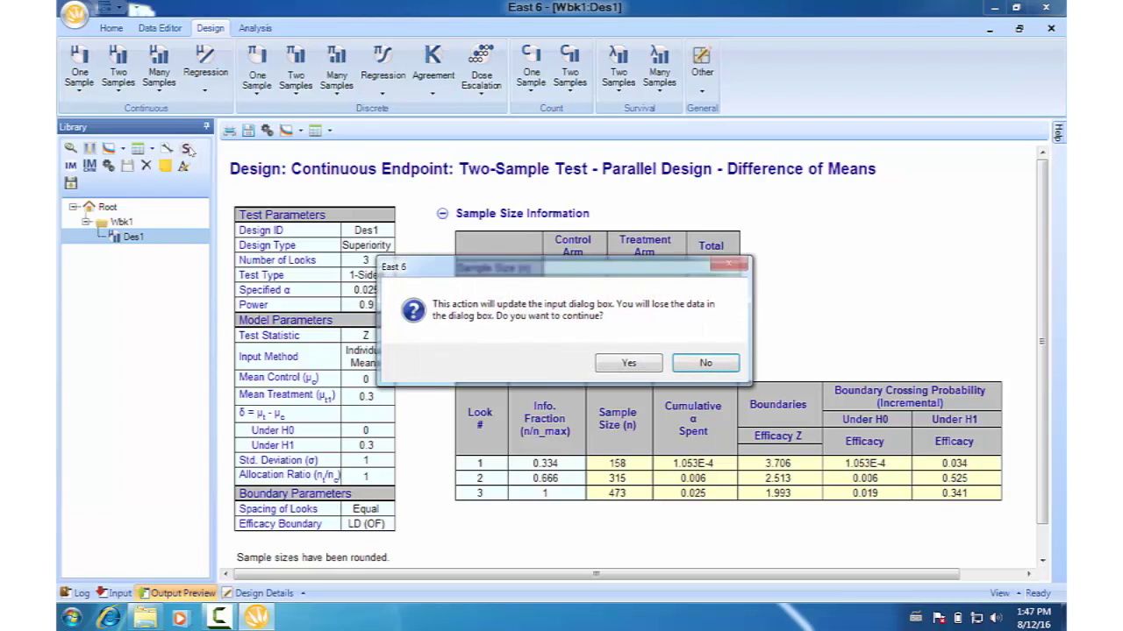
click(618, 364)
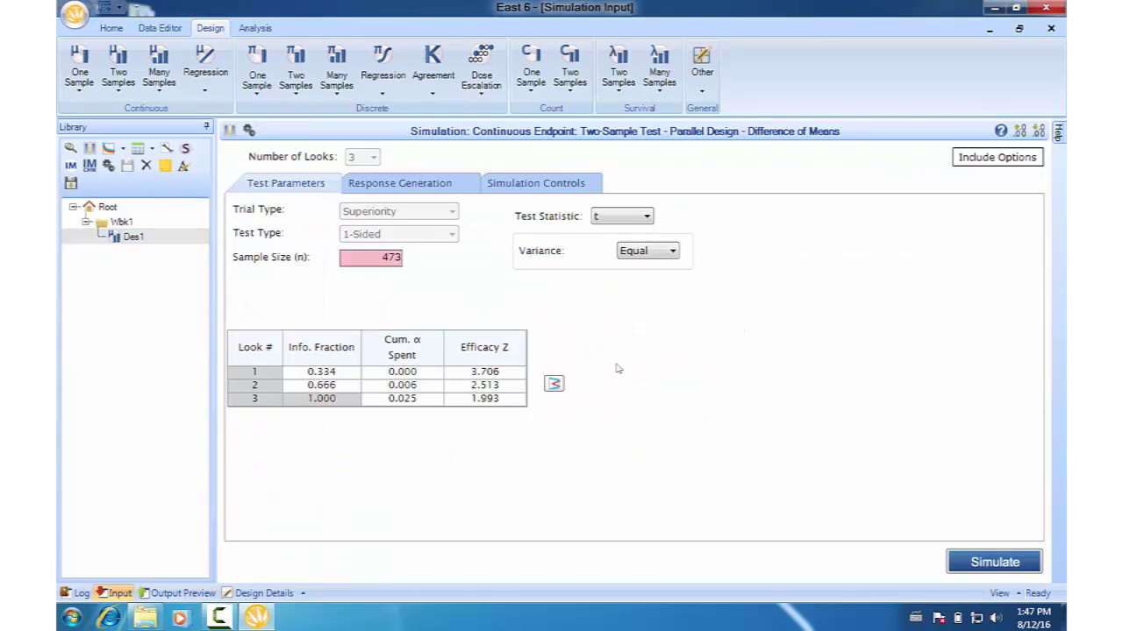
click(434, 185)
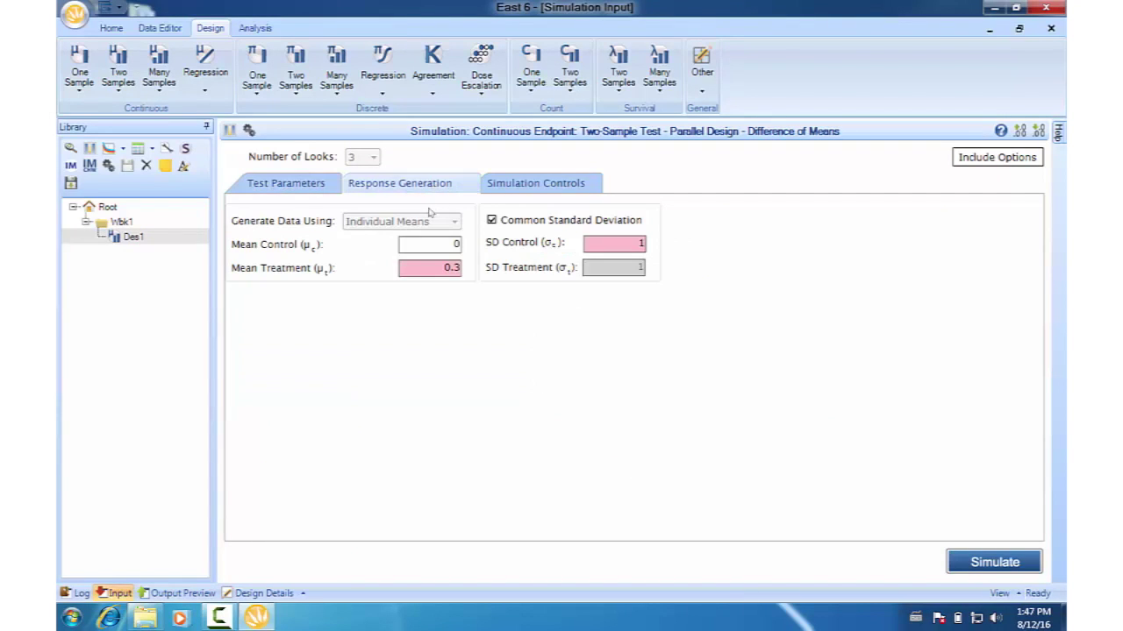
click(441, 267)
text(0.25)
Step: Add sample size re-estimation with maximum multiplier 1.5, raising the maximum to 709
click(970, 163)
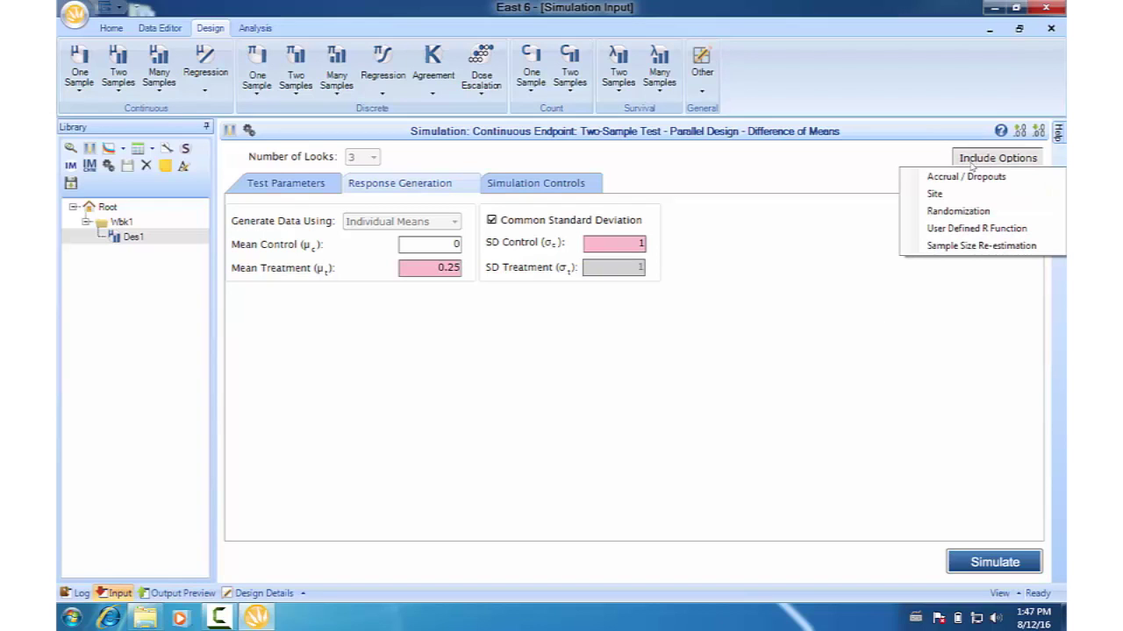
click(969, 249)
click(604, 185)
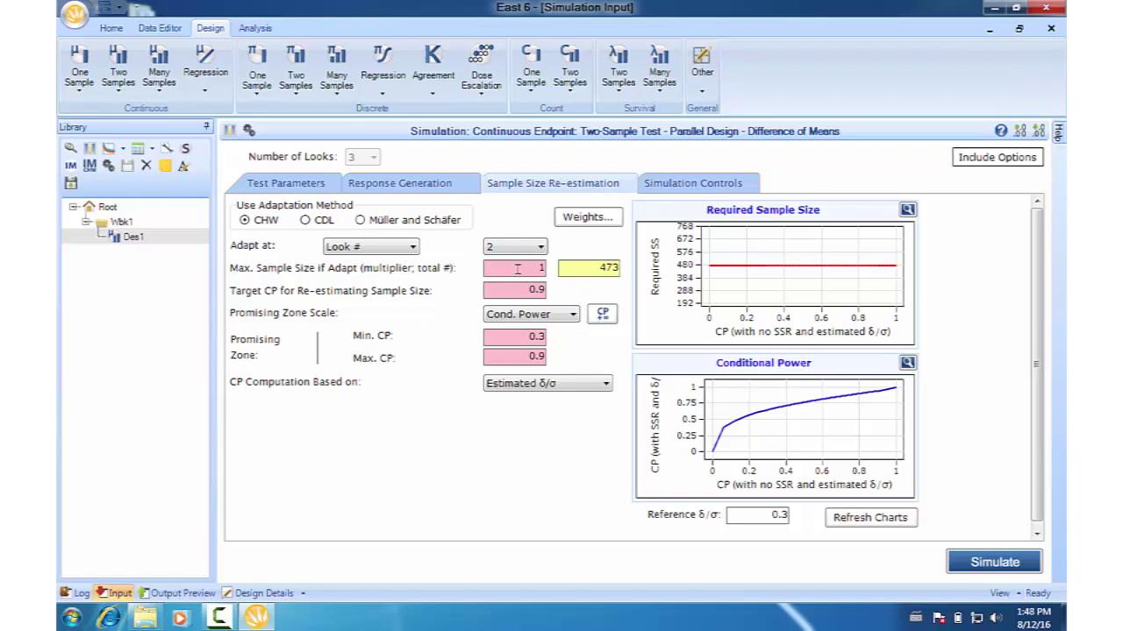
drag(518, 269, 559, 271)
text(1.5)
key(Tab)
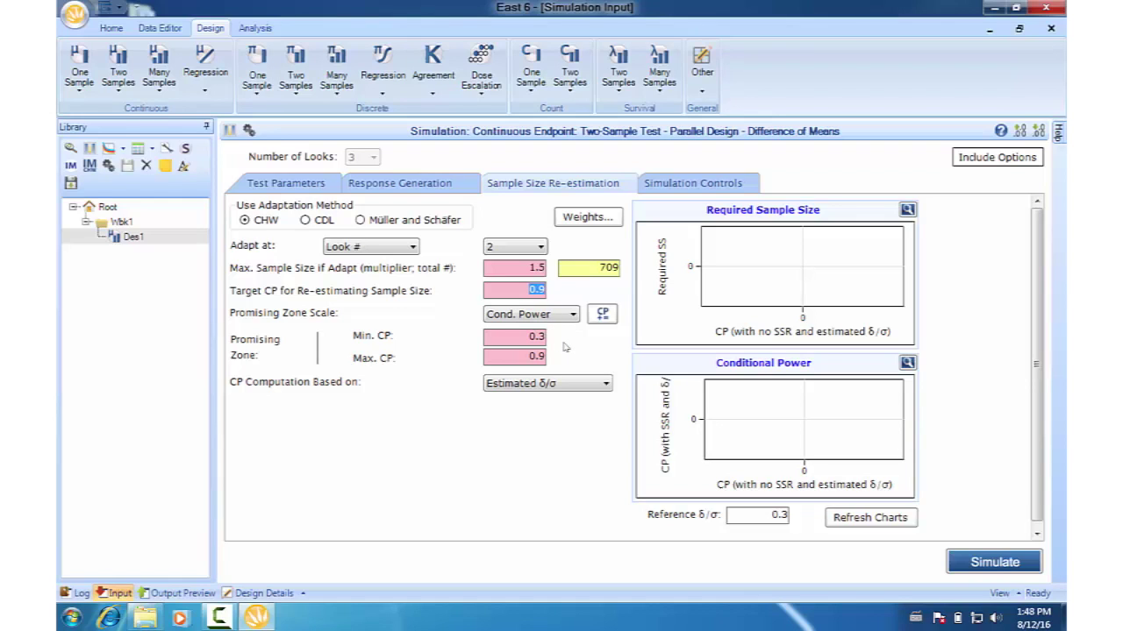
click(672, 188)
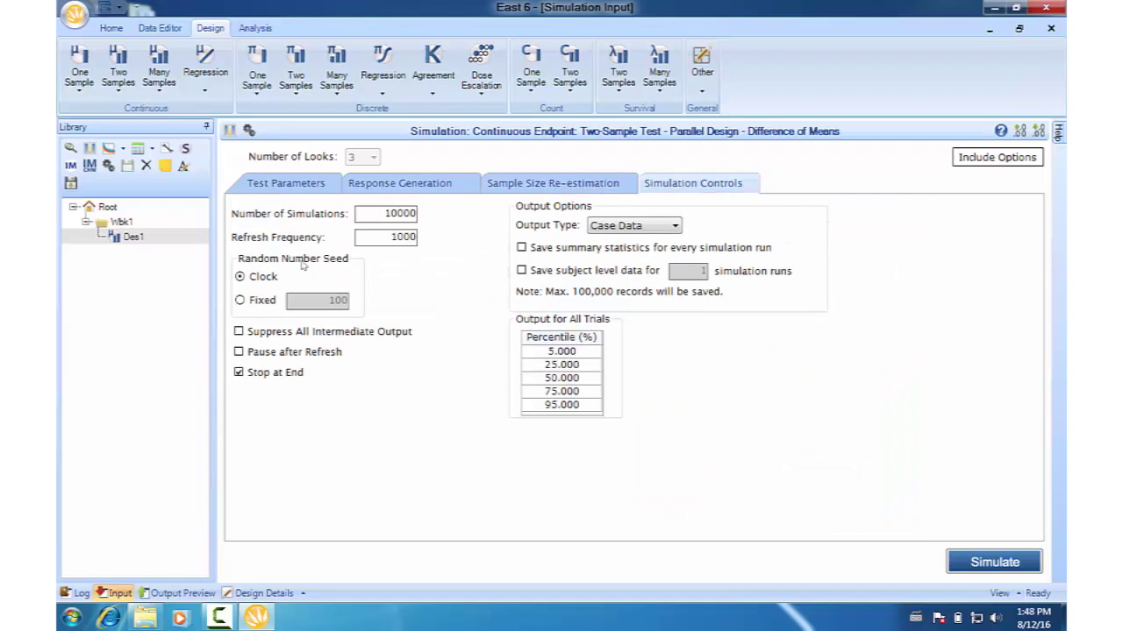
Step: Run 10000 simulations with fixed seed 100 (power 0.826) and save the result as CHWSim1
click(241, 301)
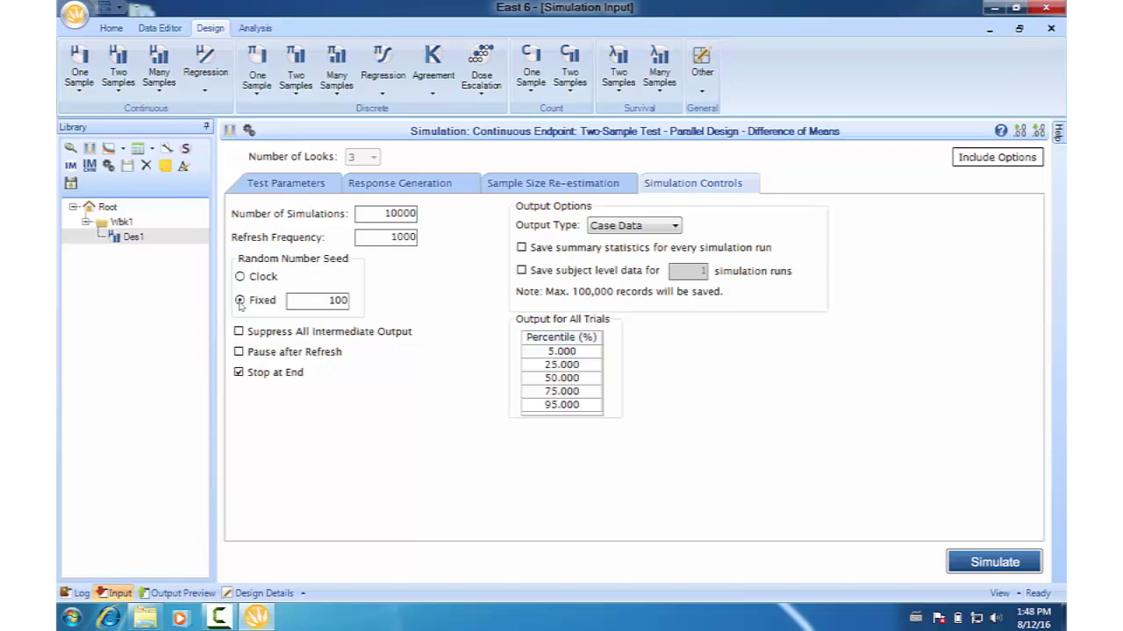
click(996, 563)
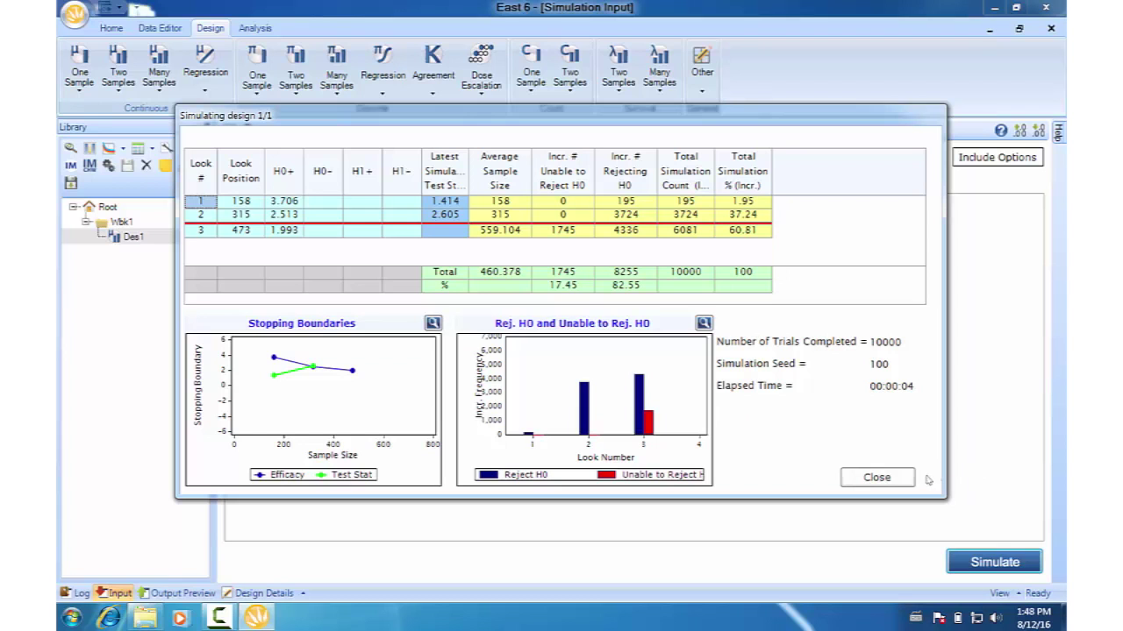
click(877, 478)
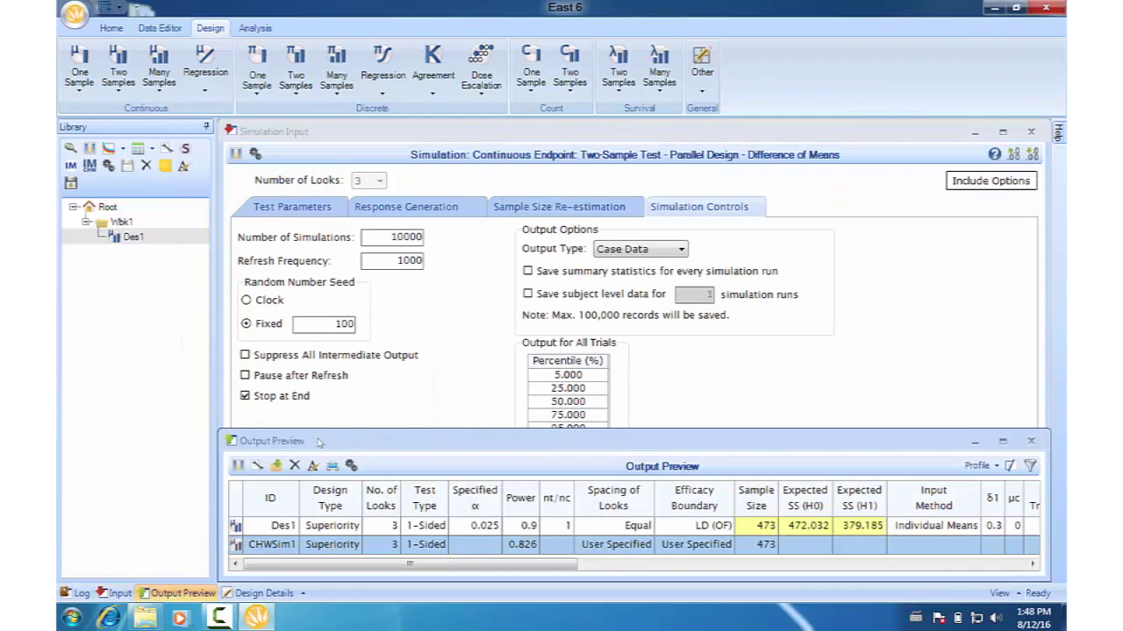
click(275, 467)
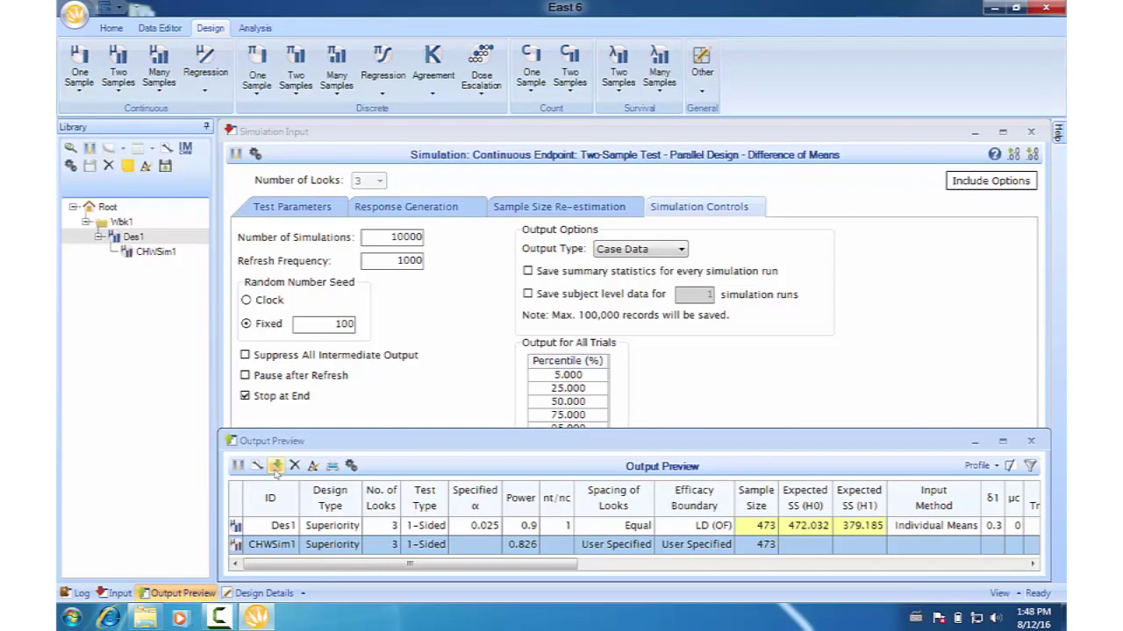
Step: Open the CHWSim1 report to its zone-wise averages, overall average sample size 460.378
click(166, 253)
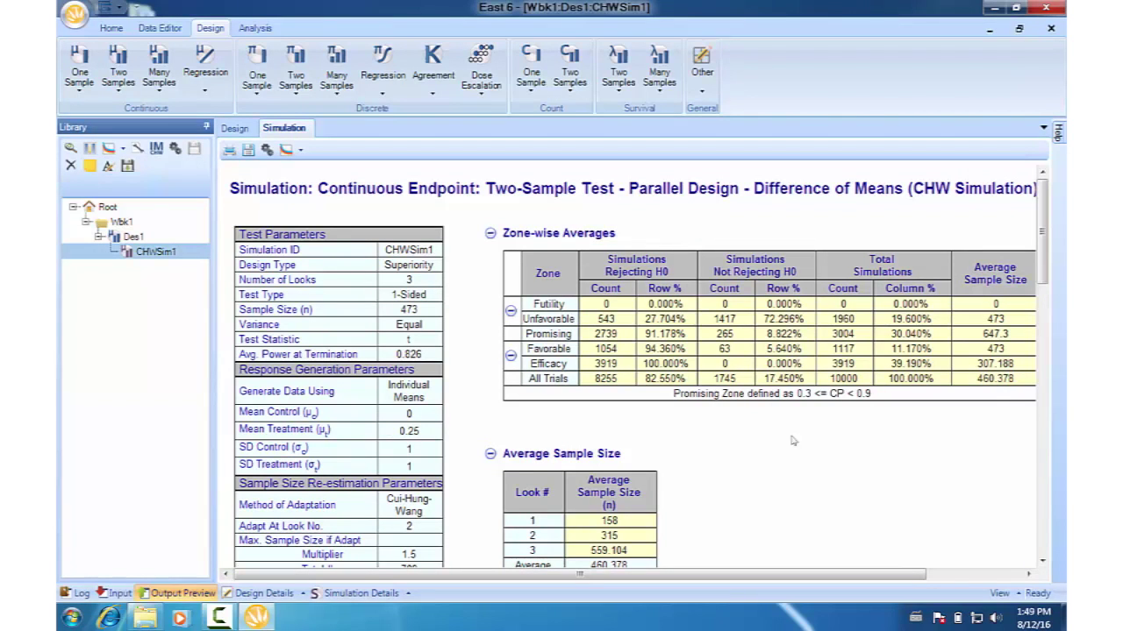
click(971, 578)
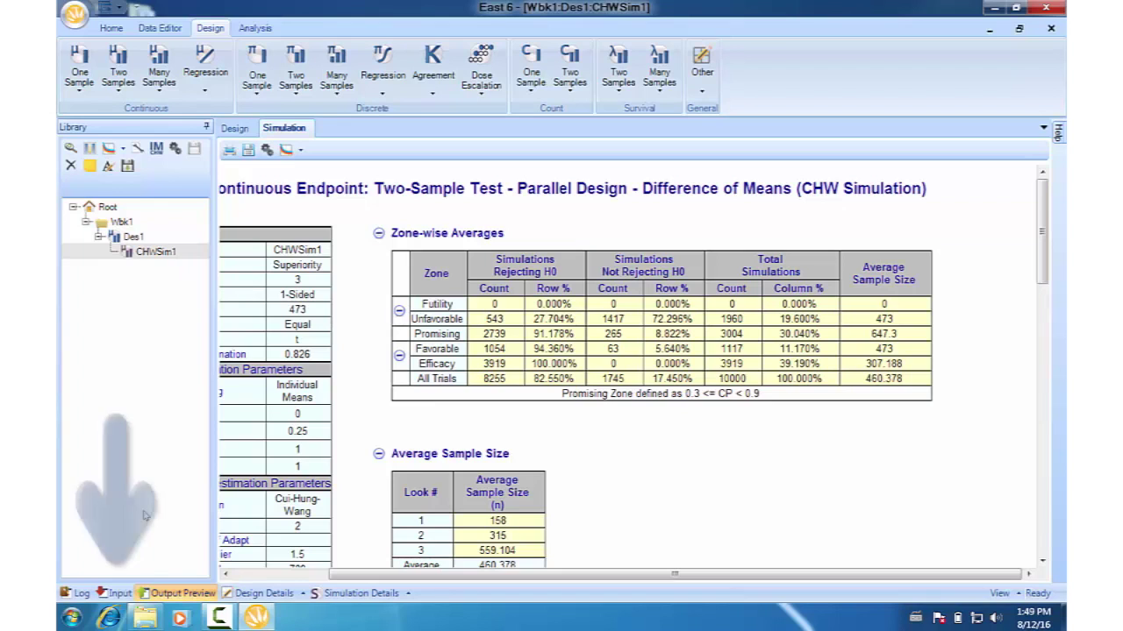
Step: Change the maximum sample size multiplier in the simulation inputs to 1
click(103, 594)
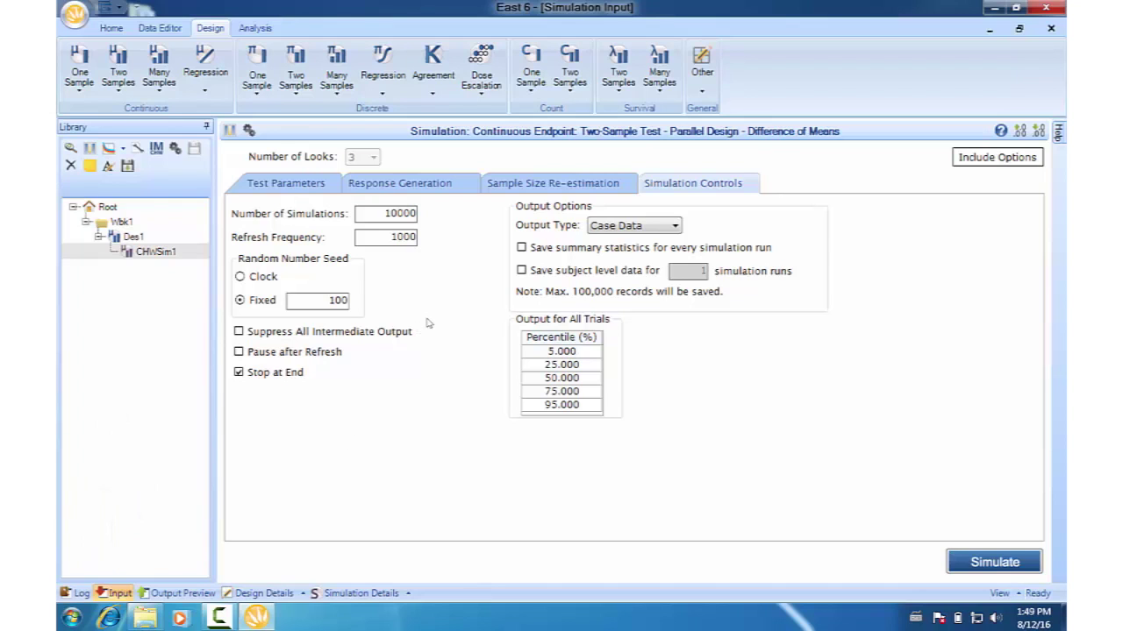
click(552, 184)
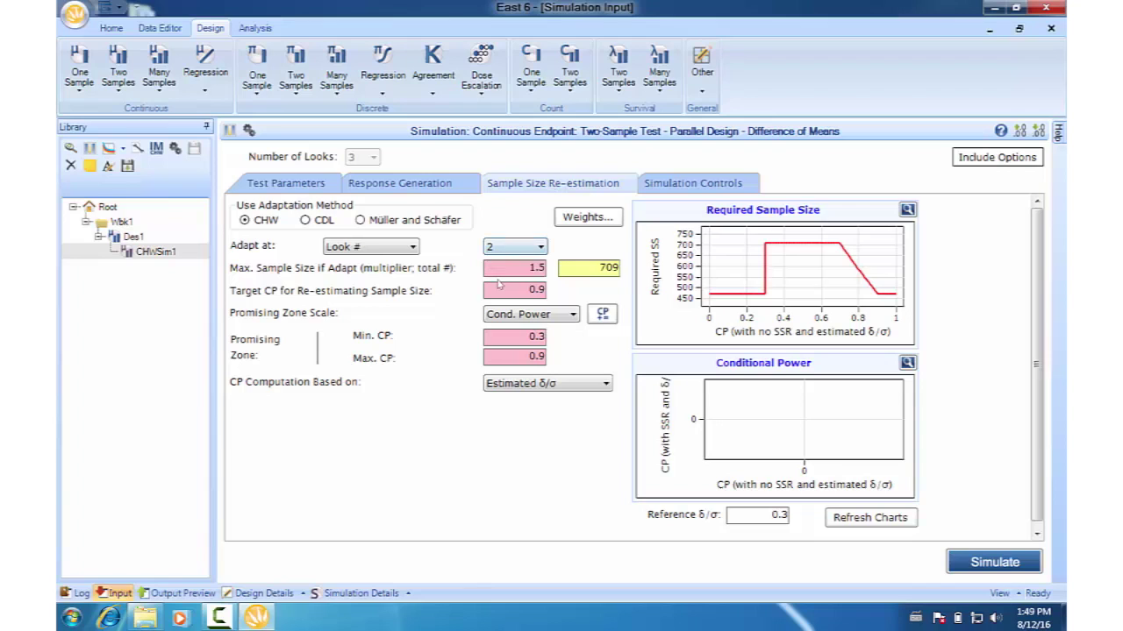
double_click(537, 269)
text(1)
Step: Rerun the simulation (power 0.775), save it as CHWSim2, and open its report
click(993, 563)
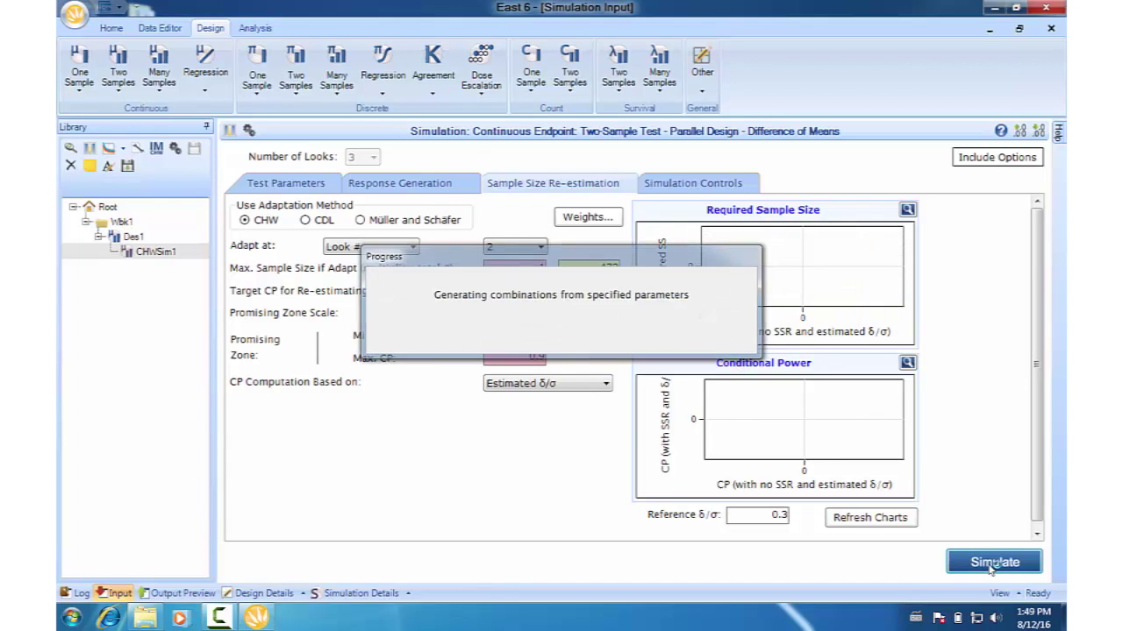
click(872, 478)
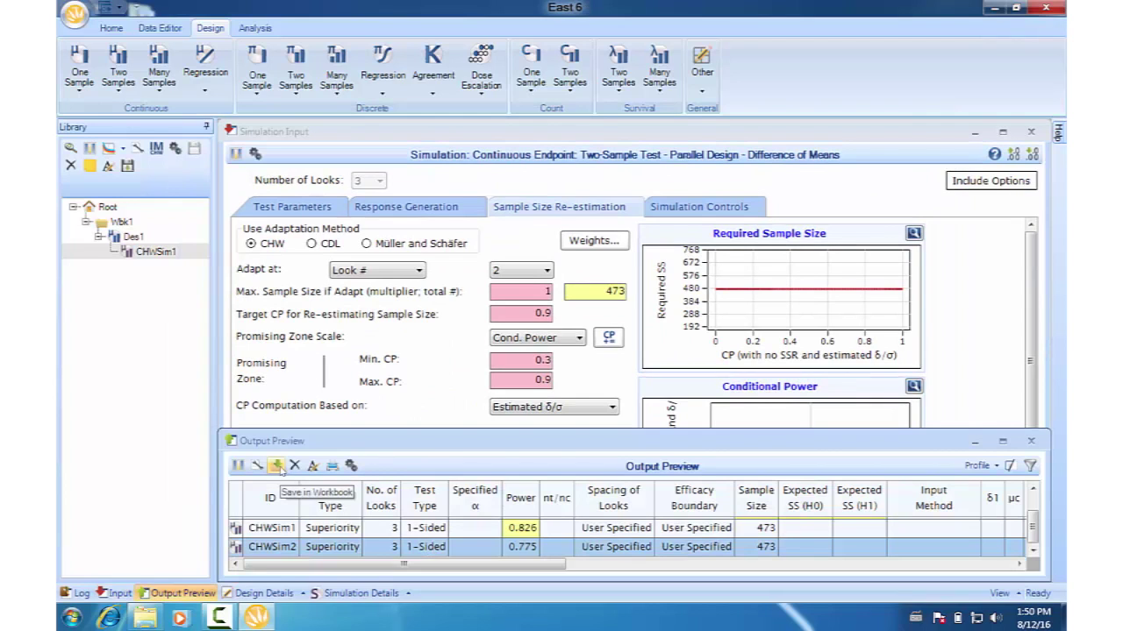
click(276, 470)
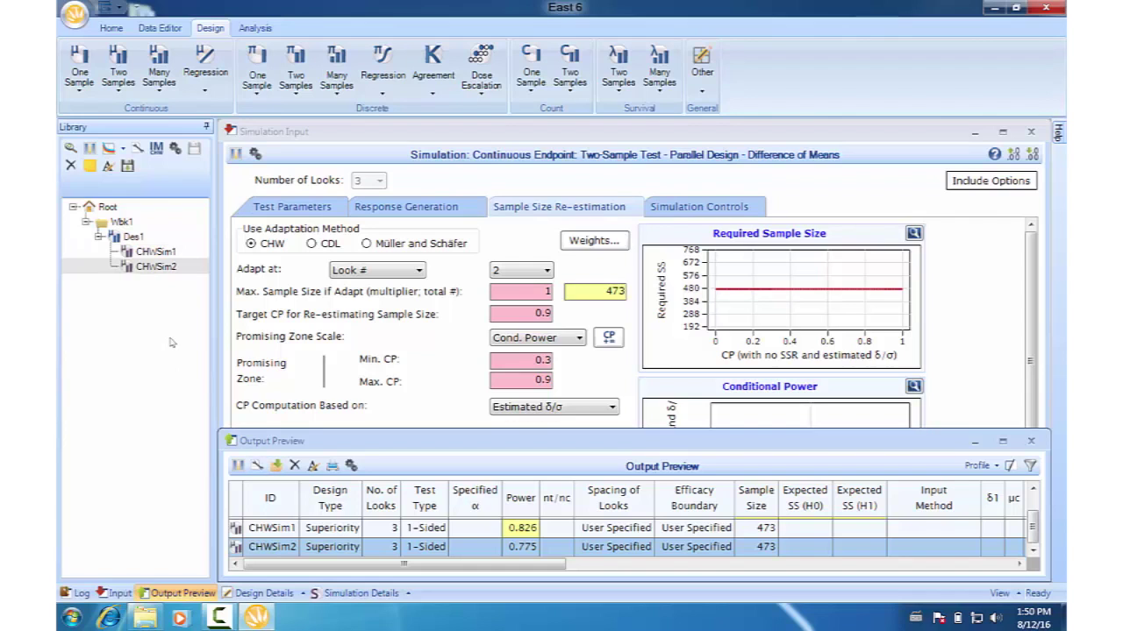
click(166, 270)
double_click(166, 270)
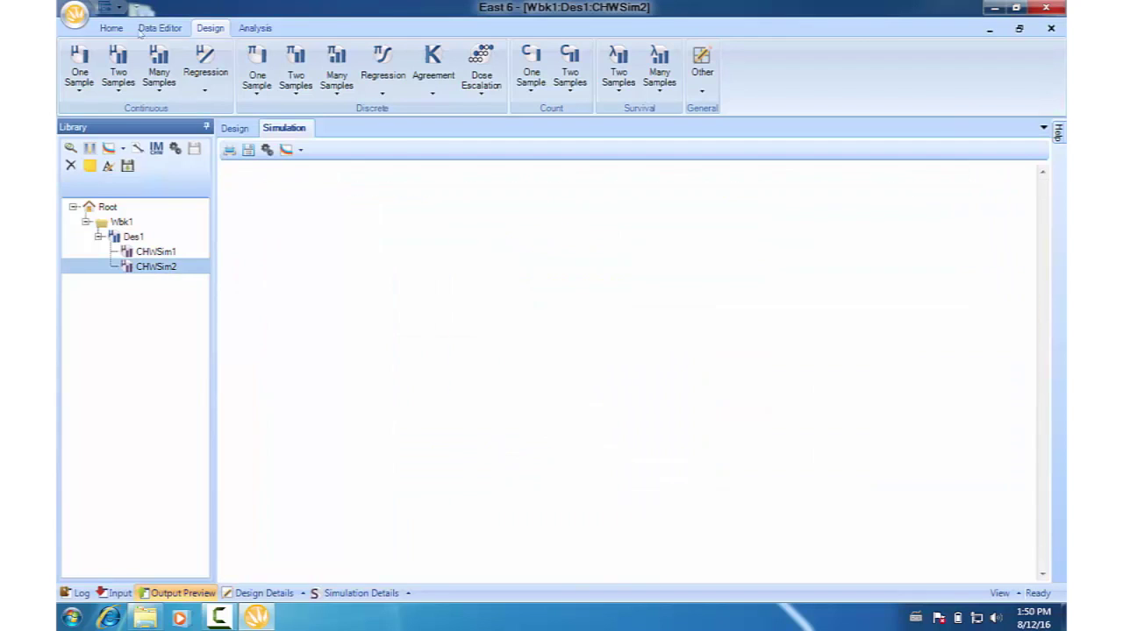
Step: Tile the CHWSim1 and CHWSim2 reports horizontally and scroll both to their zone-wise averages
click(114, 31)
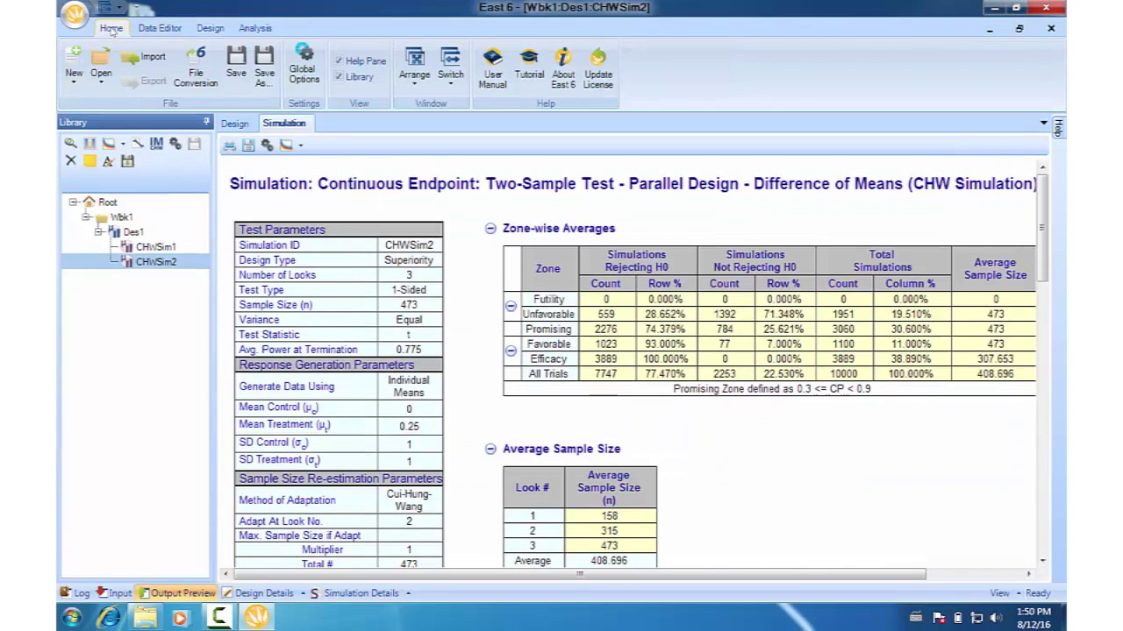
click(414, 84)
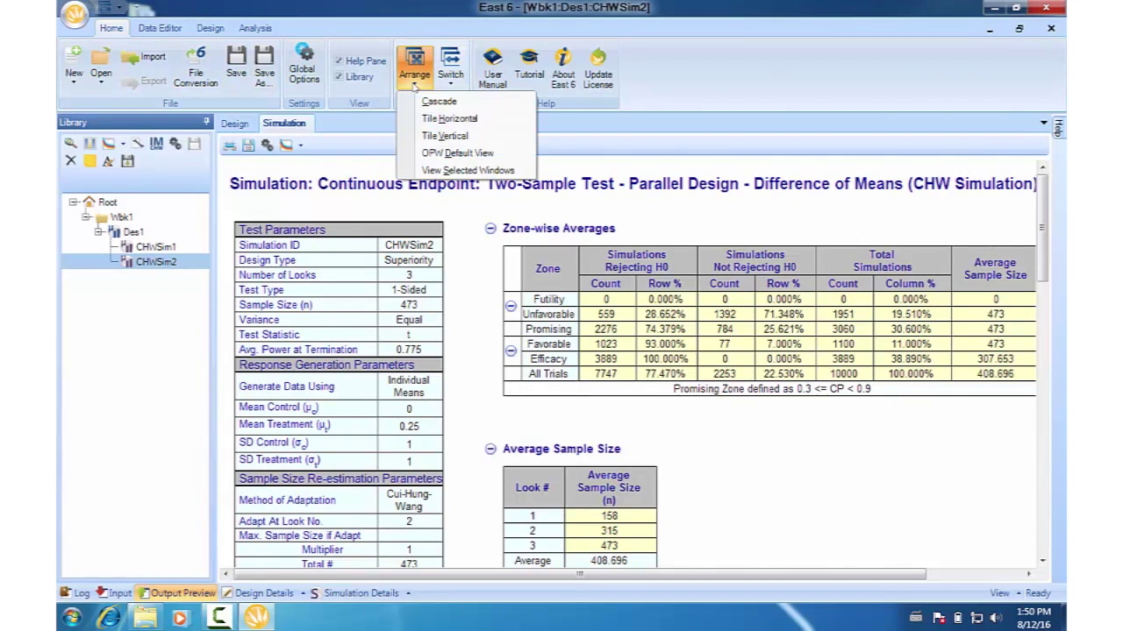
click(443, 170)
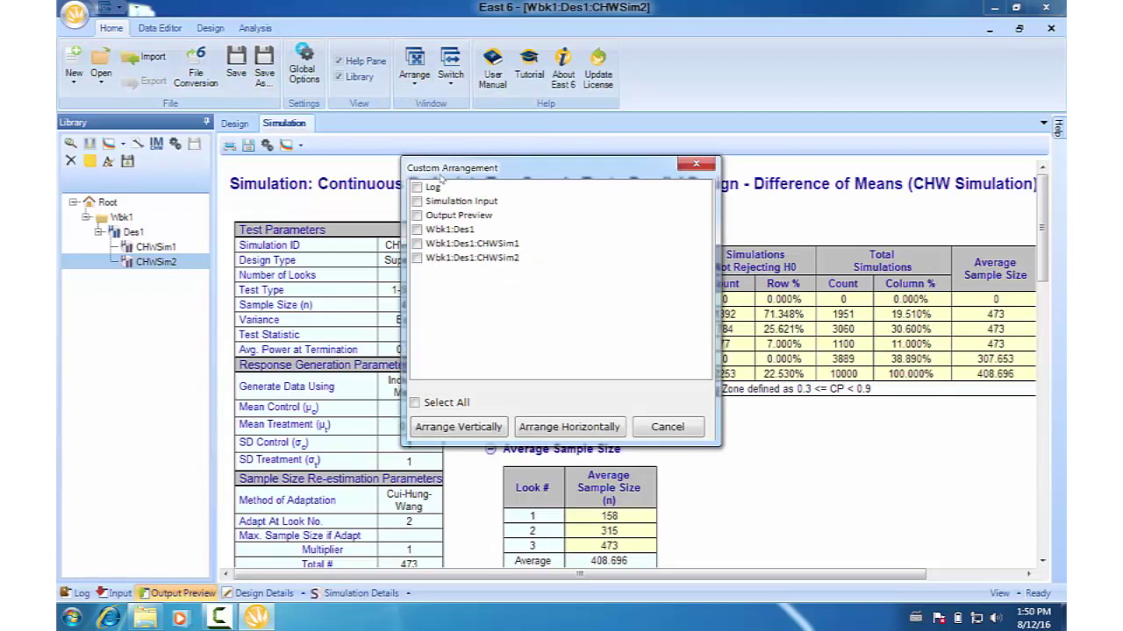
click(417, 244)
click(417, 258)
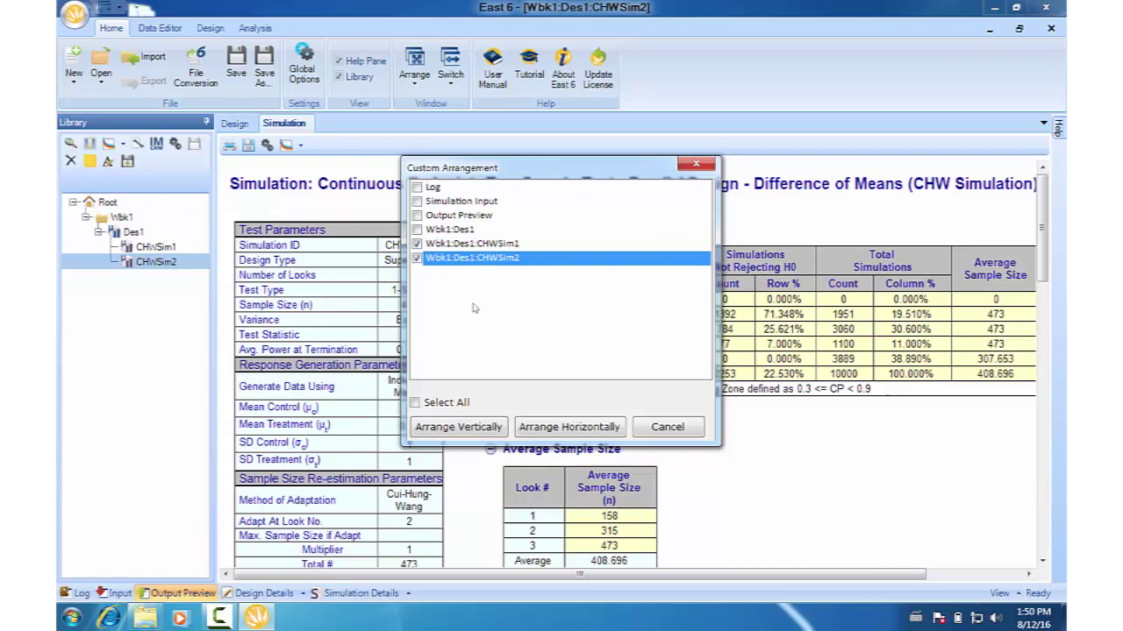
click(554, 429)
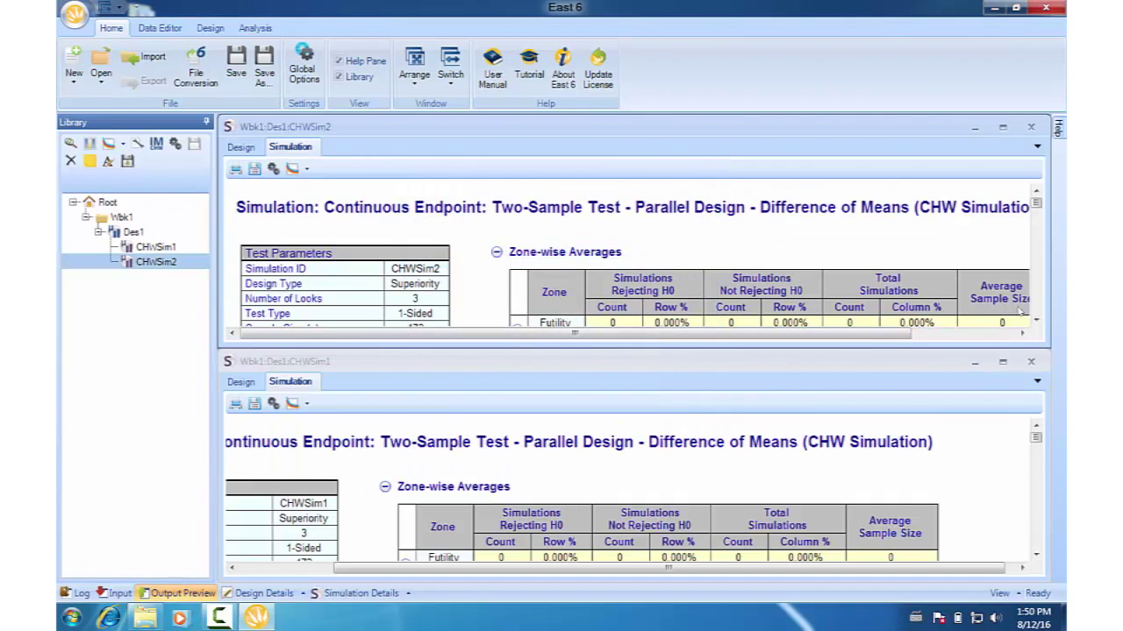
scroll(1039, 308, down, 3)
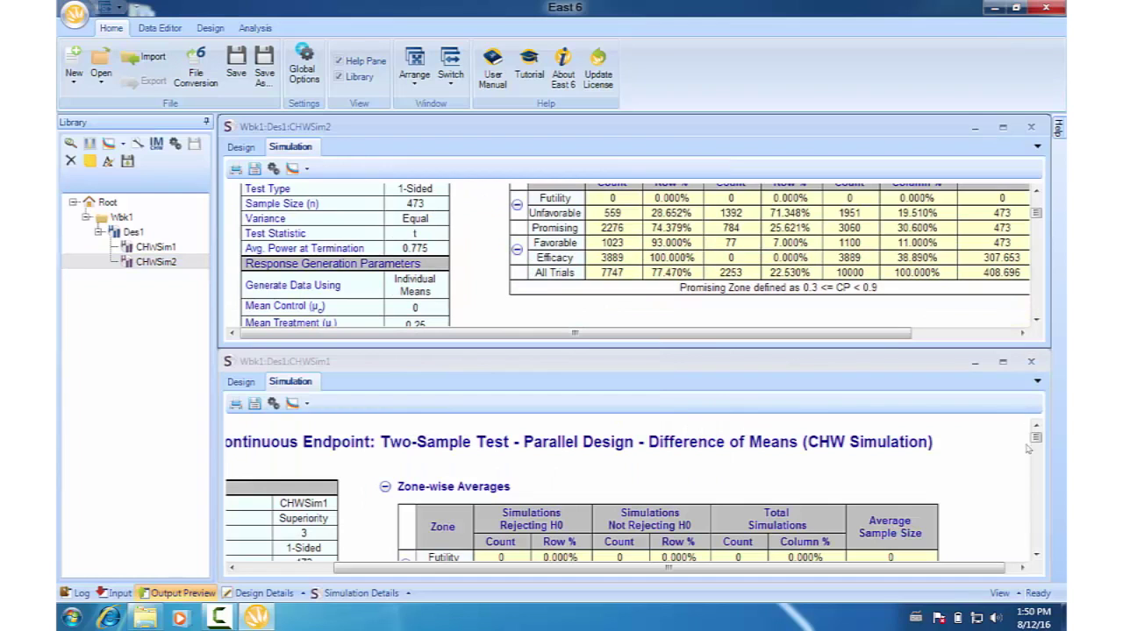
scroll(1041, 491, down, 3)
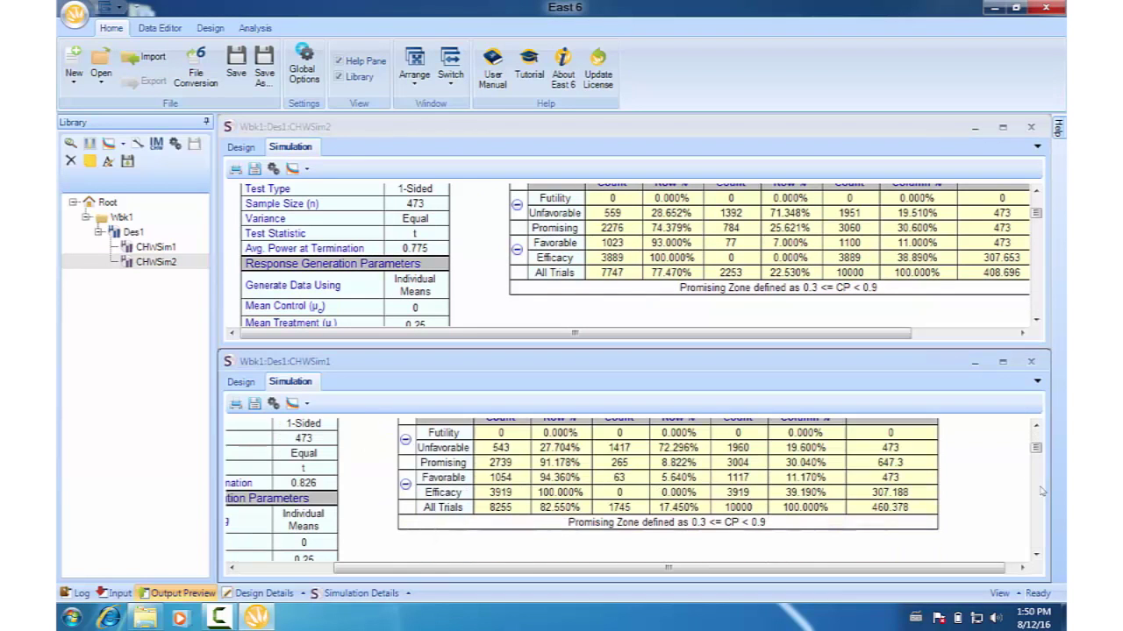
click(984, 334)
click(1010, 568)
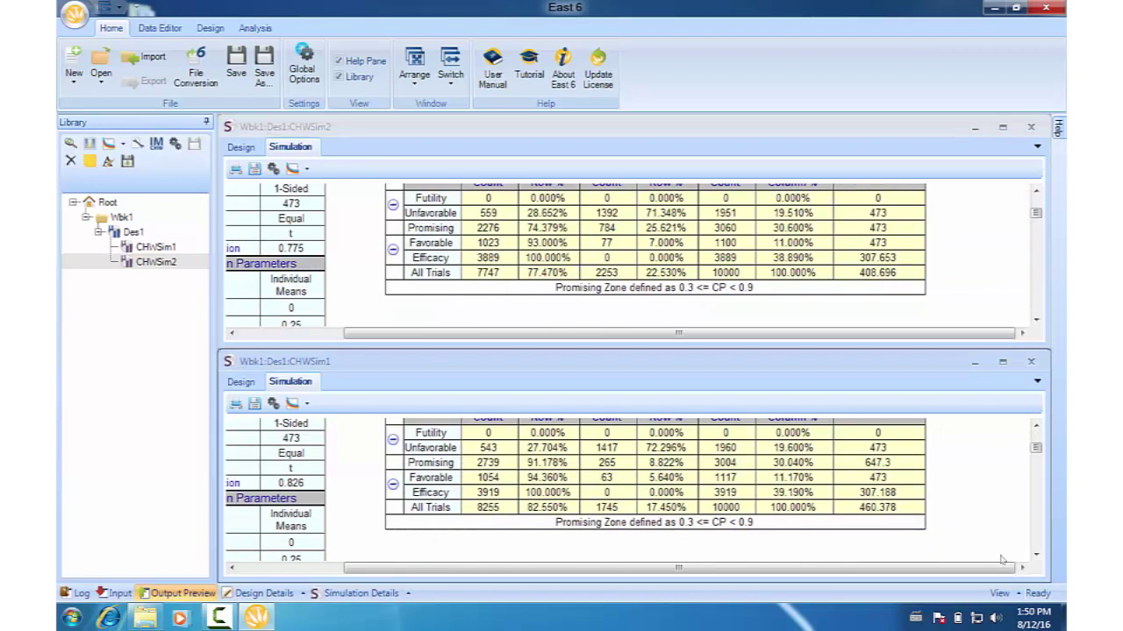